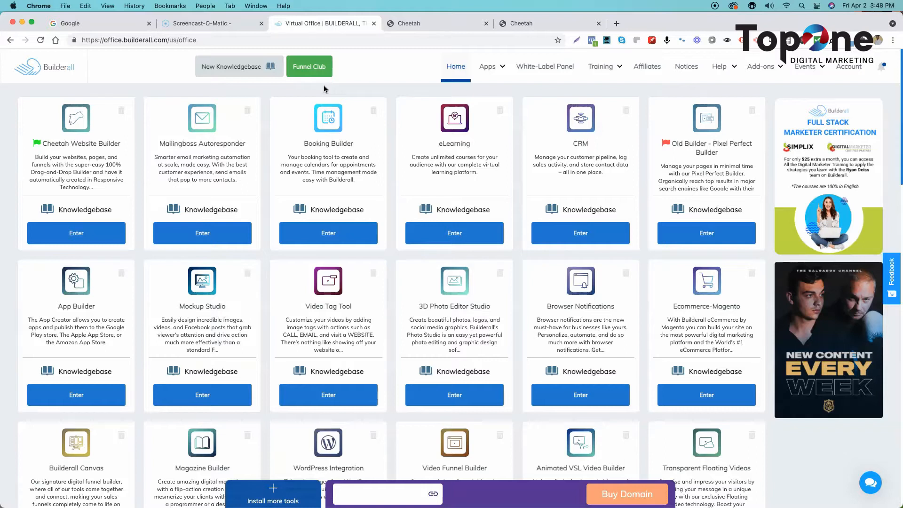
- Switch to the Menu Fox home page open in the Cheetah editor and examine its hero and Step #1 sections
click(425, 25)
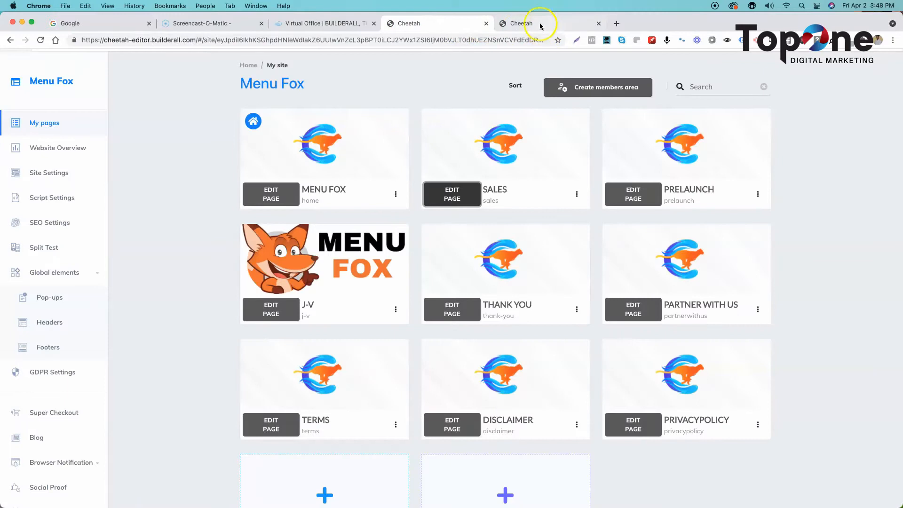
click(536, 23)
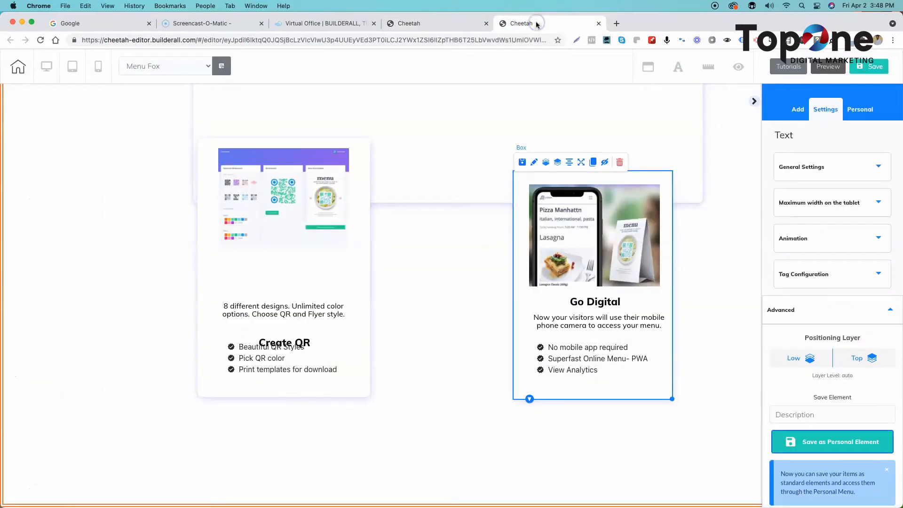
scroll(465, 219, up, 15)
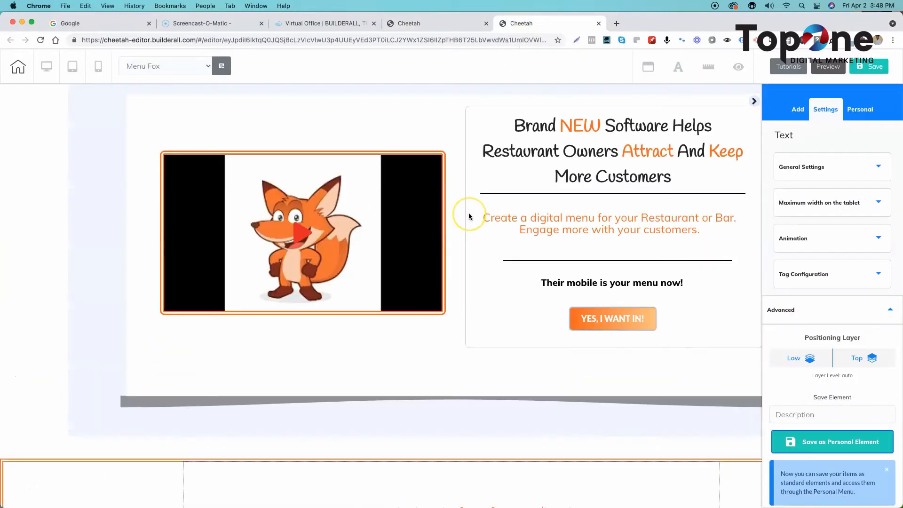
scroll(468, 213, down, 8)
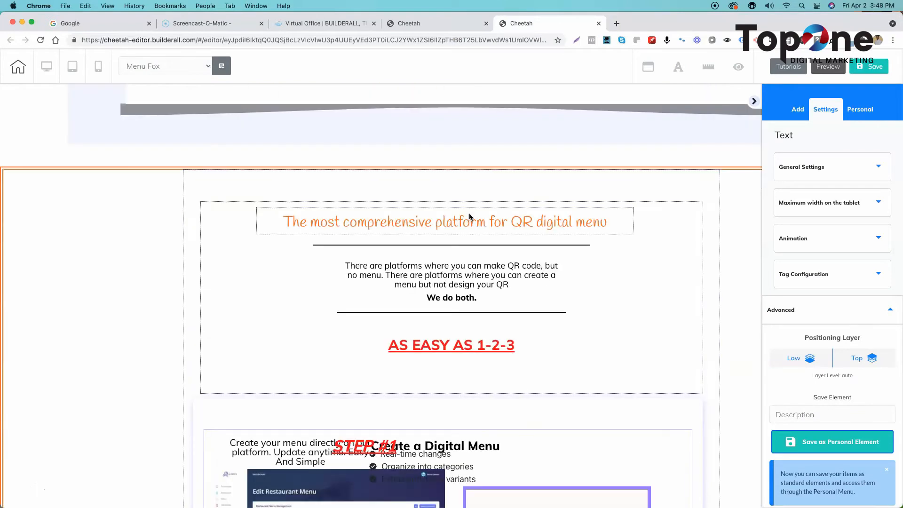
scroll(469, 214, up, 8)
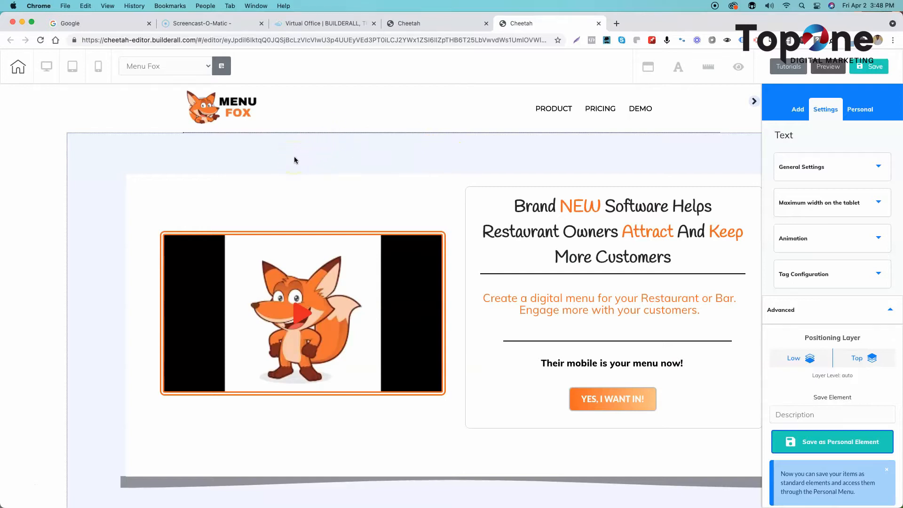
click(332, 150)
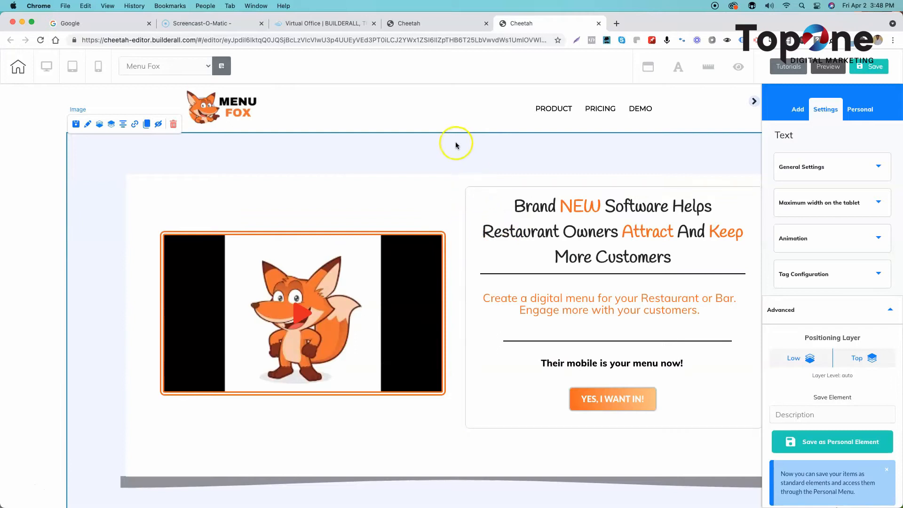
scroll(444, 178, down, 3)
scroll(423, 162, up, 3)
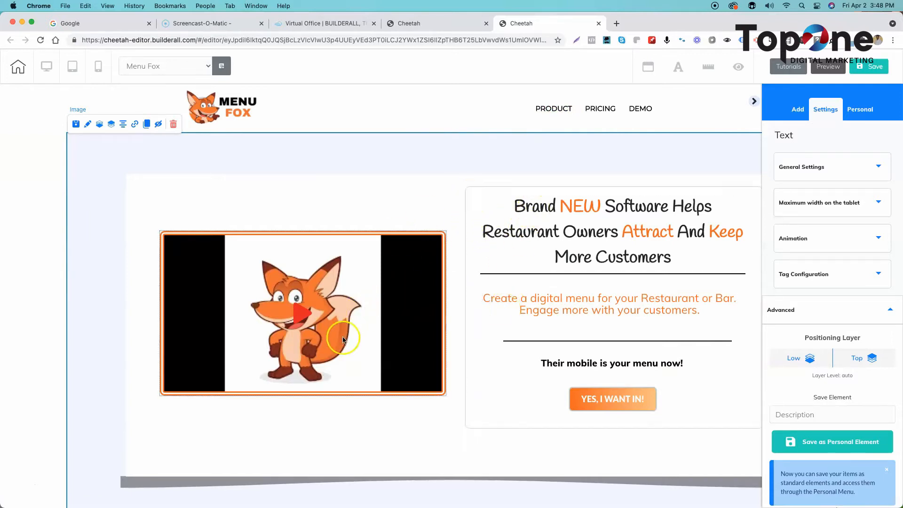
scroll(345, 332, down, 5)
scroll(407, 296, down, 10)
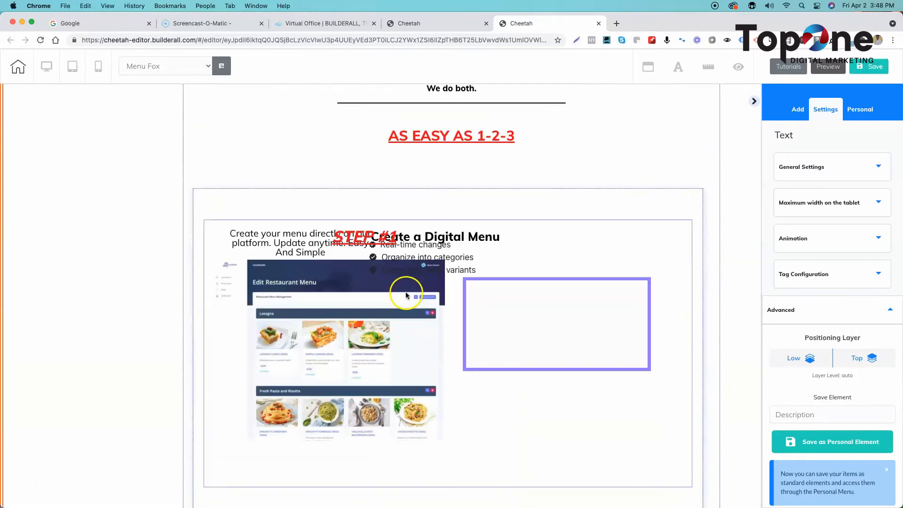
scroll(407, 296, up, 15)
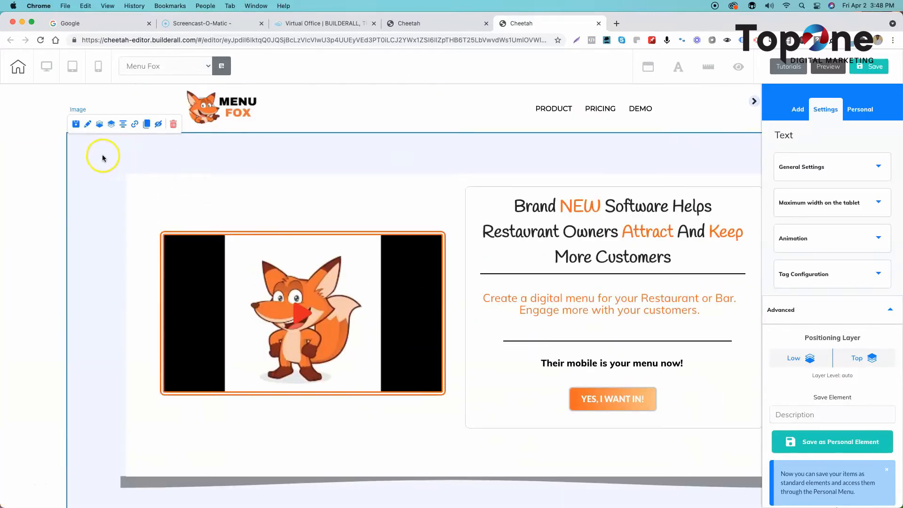
- Examine the home page's panels and boxes, including the QR code demo, Check These Out and Simple Pricing sections
click(41, 187)
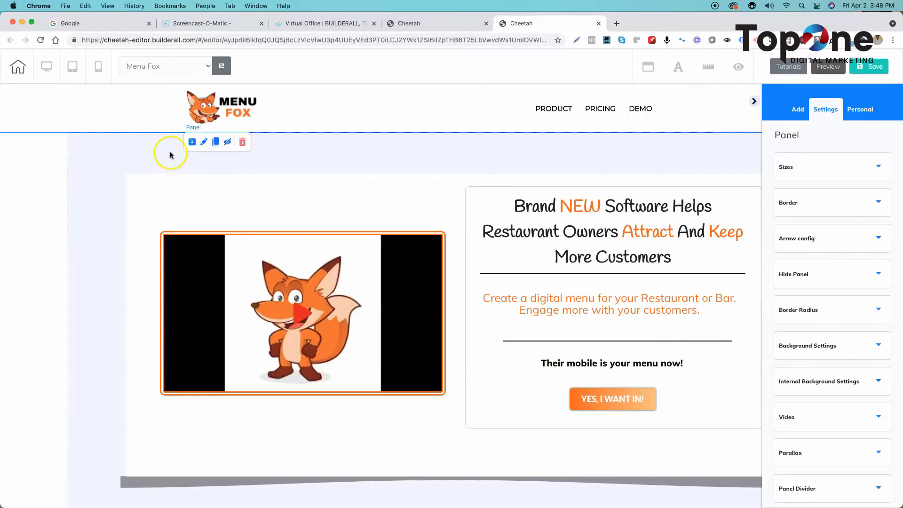
scroll(146, 178, down, 2)
scroll(146, 178, up, 2)
scroll(630, 425, down, 10)
scroll(629, 414, down, 5)
scroll(628, 409, up, 4)
scroll(548, 193, up, 10)
scroll(563, 274, down, 15)
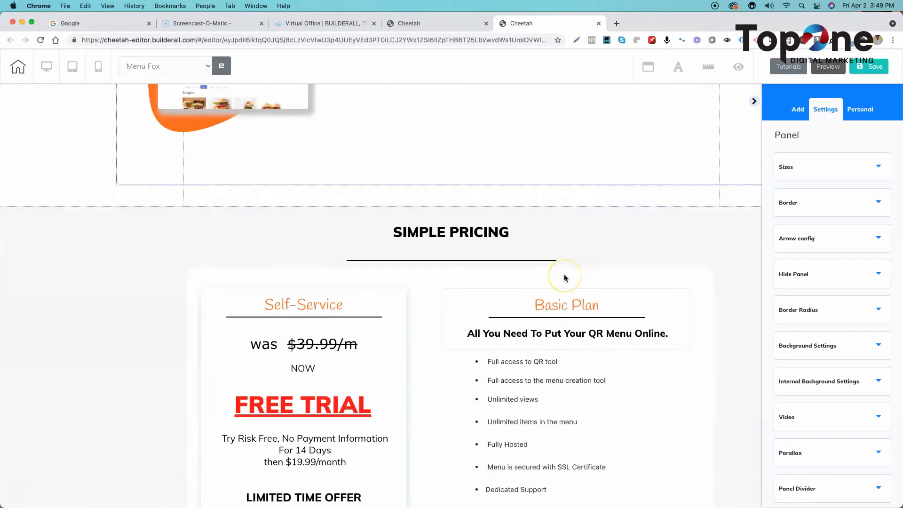
scroll(564, 277, up, 5)
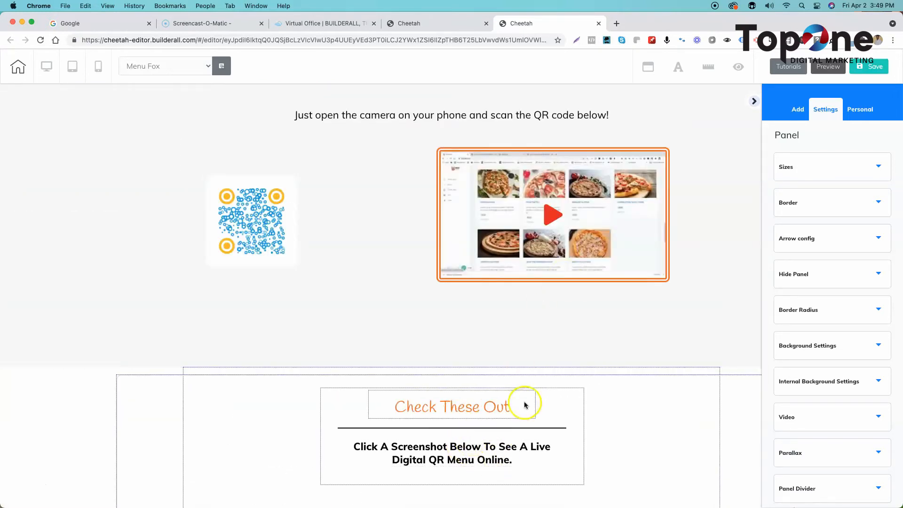
click(568, 399)
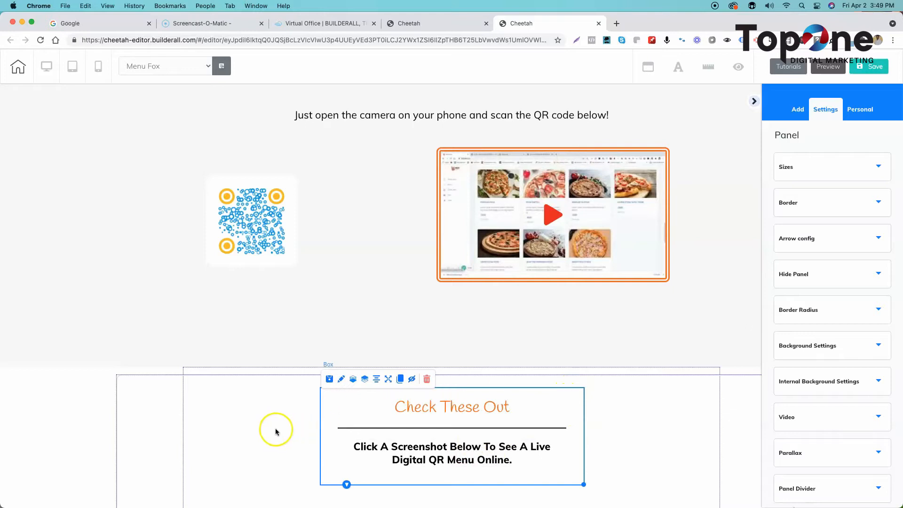
scroll(275, 432, down, 10)
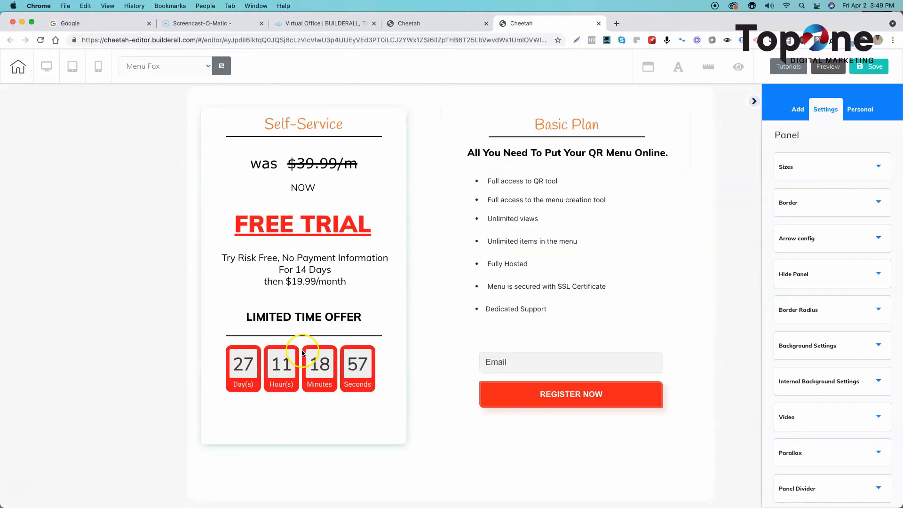
scroll(281, 306, up, 10)
scroll(282, 305, up, 15)
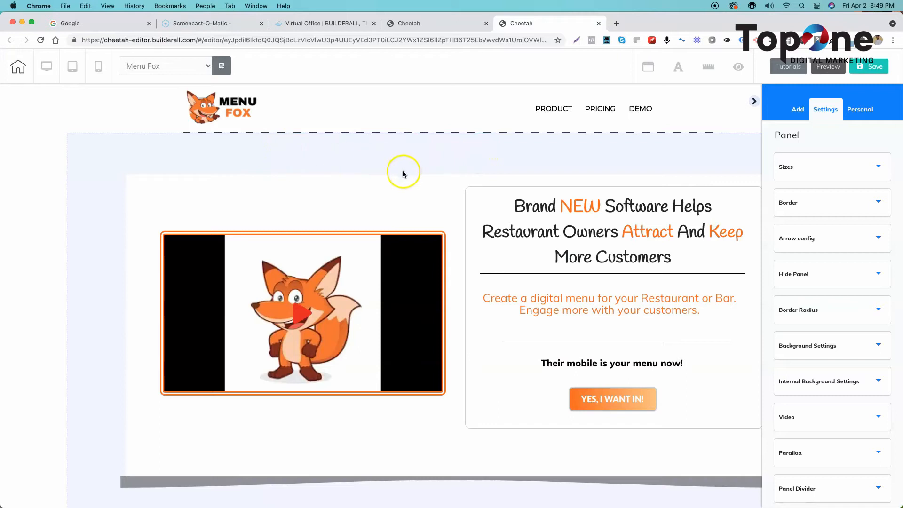
click(362, 170)
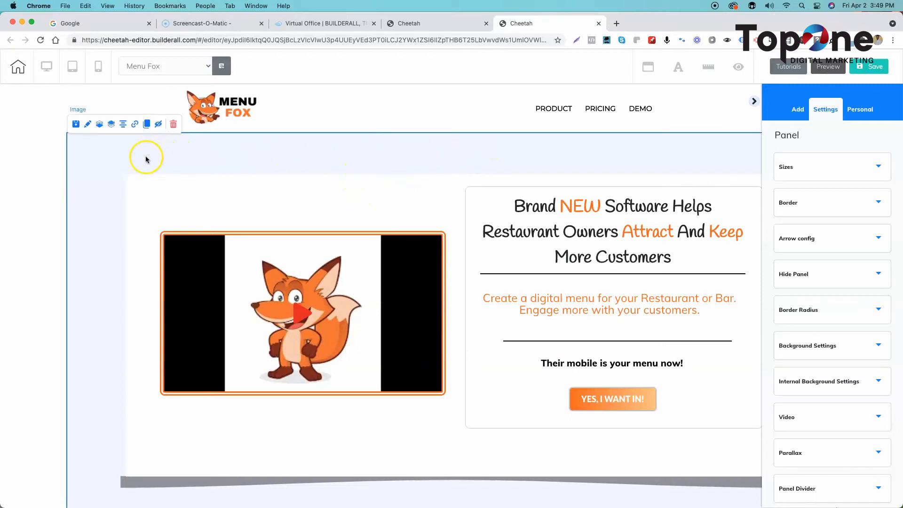
- Save the hero panel below the Menu Fox header as a personal element named "tutorial panel"
click(17, 181)
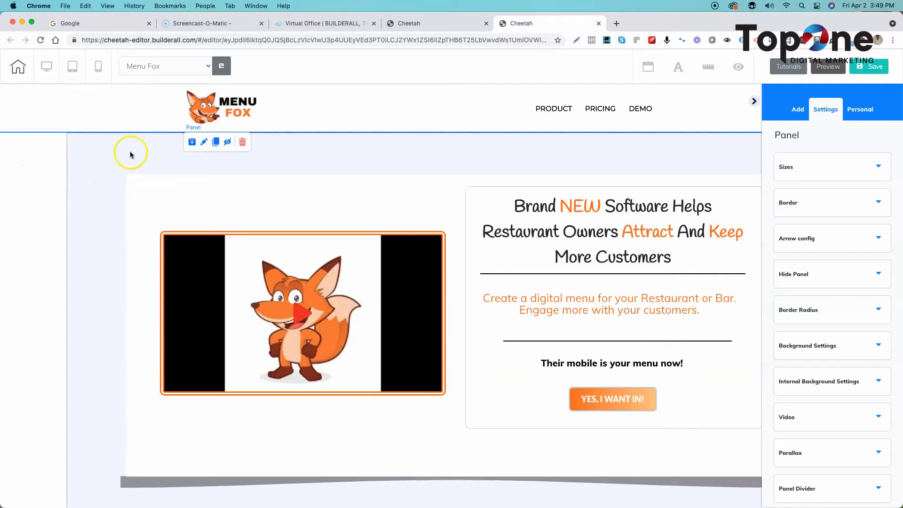
click(203, 144)
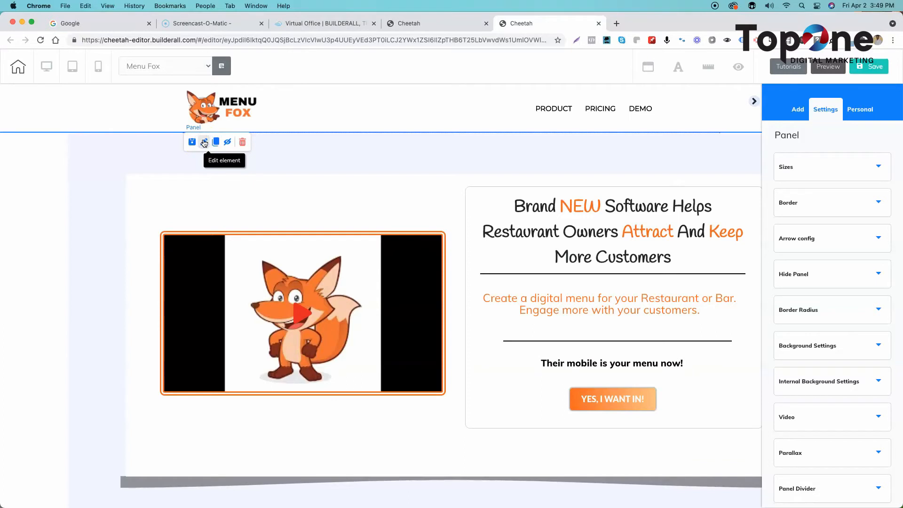
scroll(819, 211, down, 6)
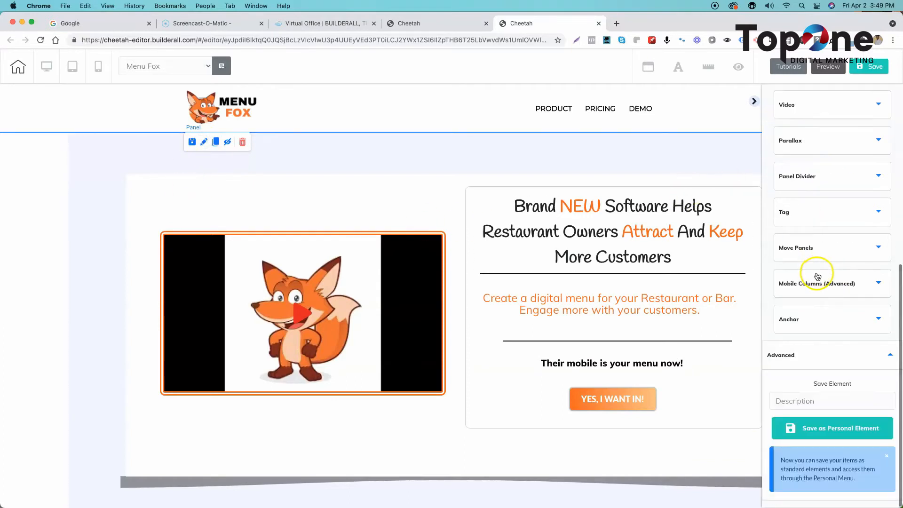
click(842, 355)
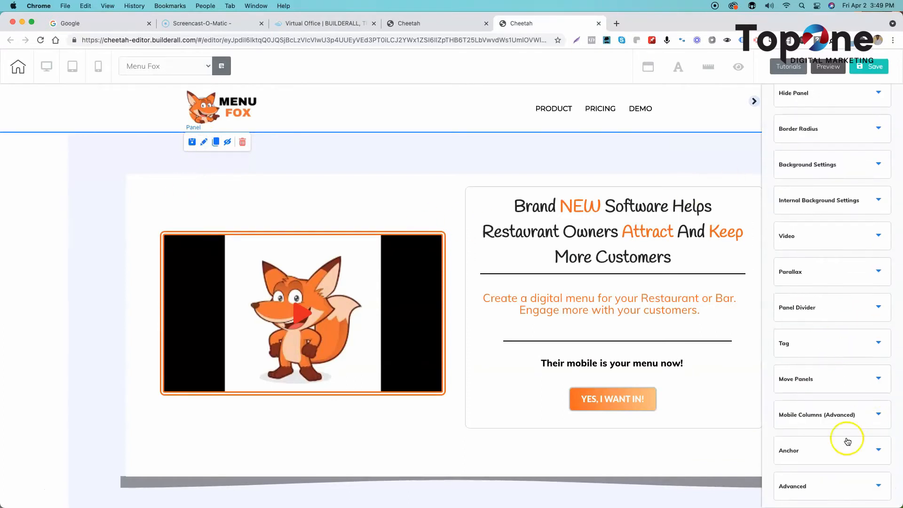
click(855, 490)
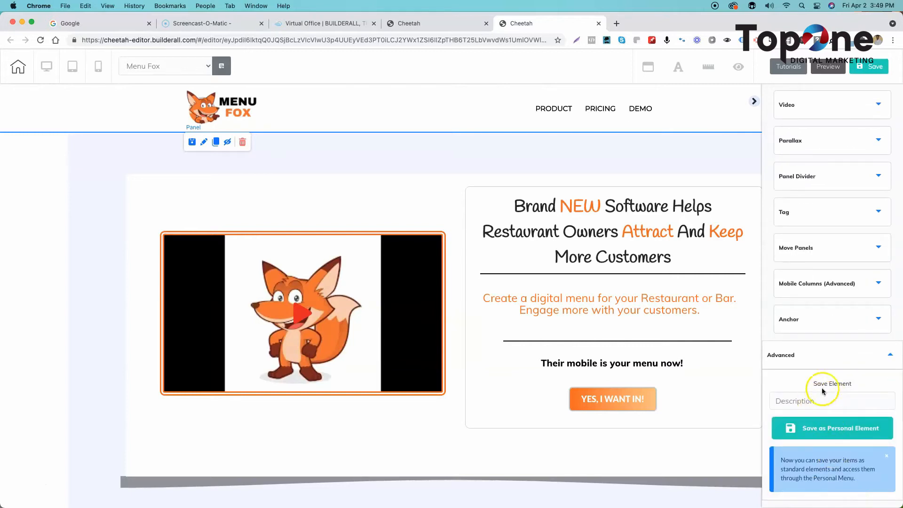
click(808, 403)
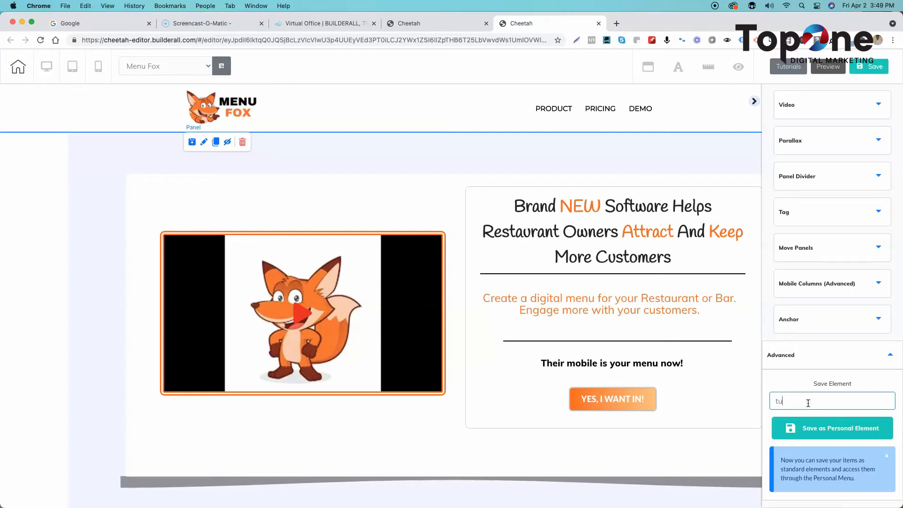
text(l)
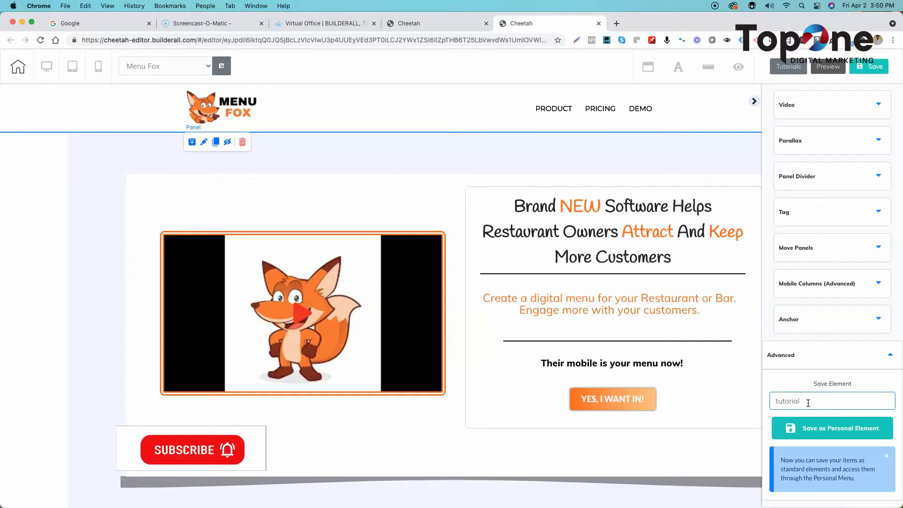
text( panel)
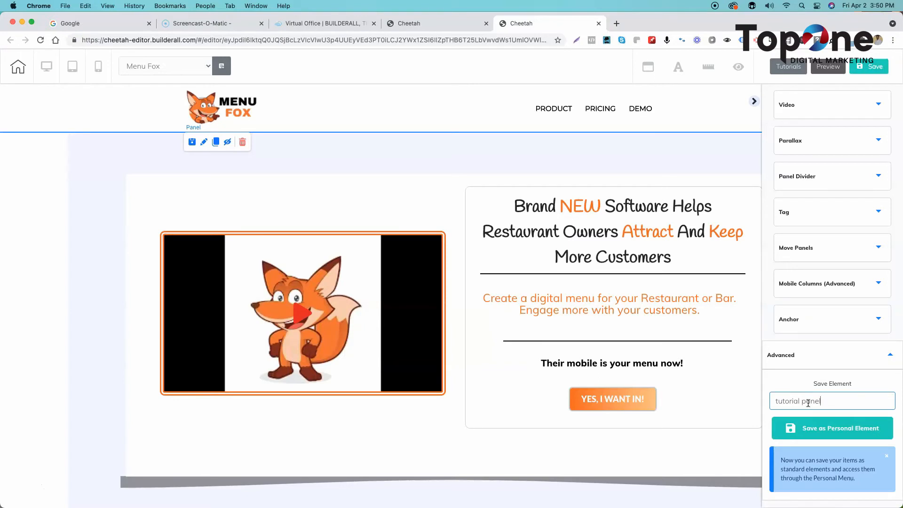
click(845, 429)
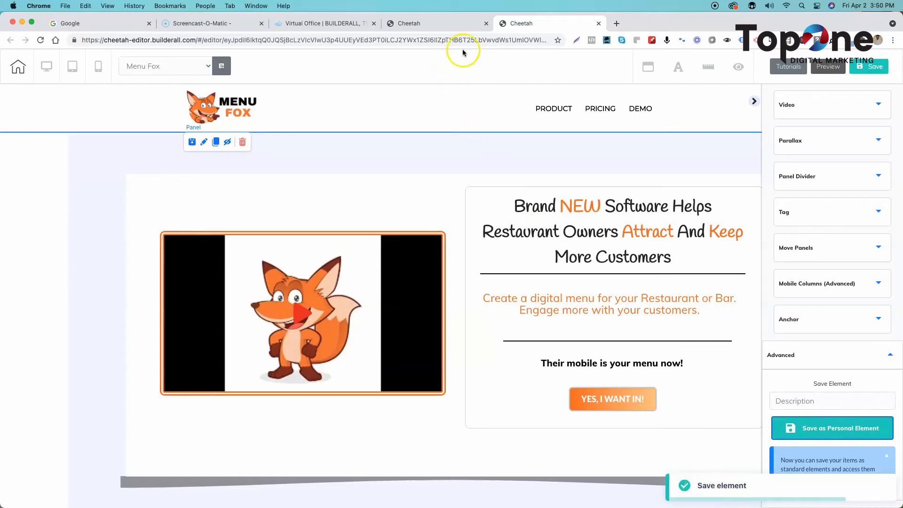
- Open the site's Sales page for editing and look over its hero and product screenshot sections
click(430, 20)
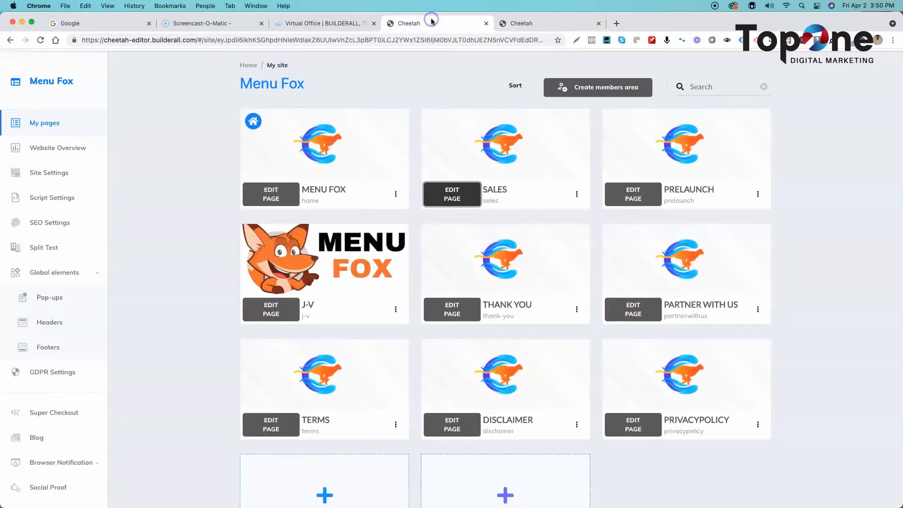
click(456, 196)
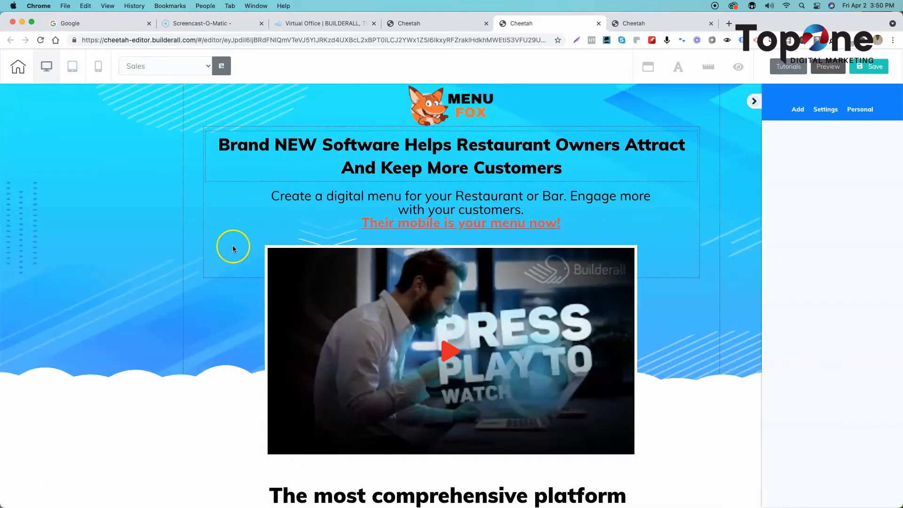
scroll(230, 263, down, 10)
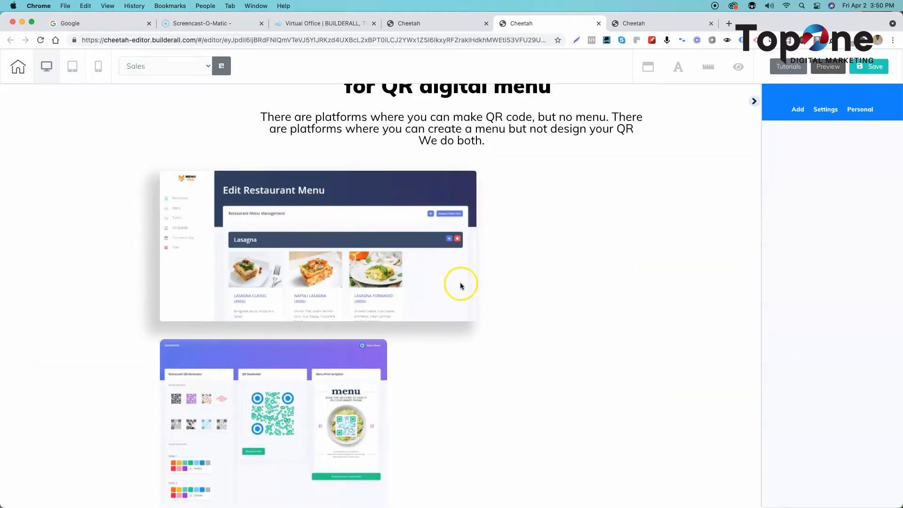
scroll(514, 321, up, 10)
scroll(498, 314, down, 10)
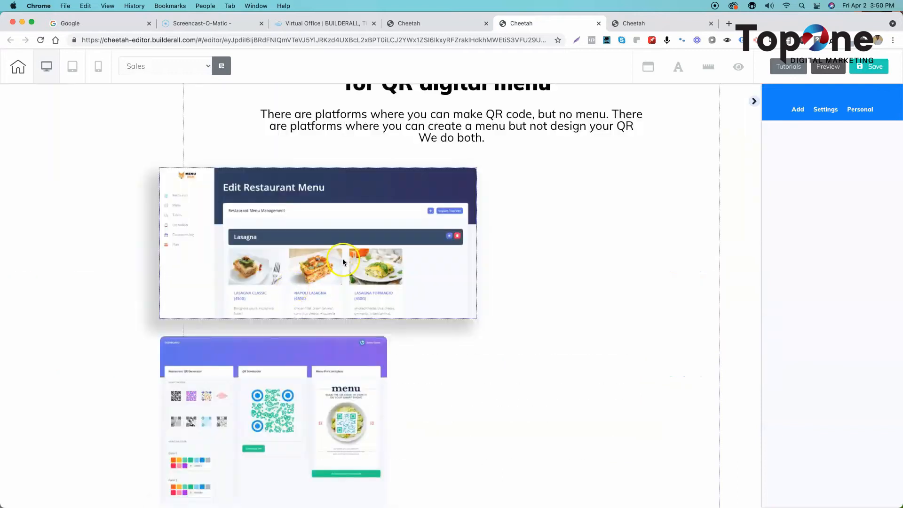
scroll(328, 256, up, 10)
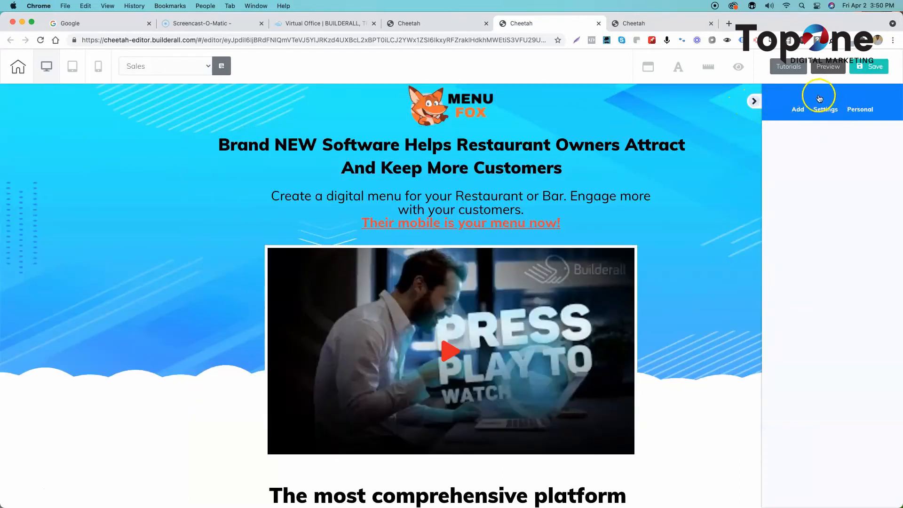
- Show the saved personal elements in the Sales page editor
click(801, 109)
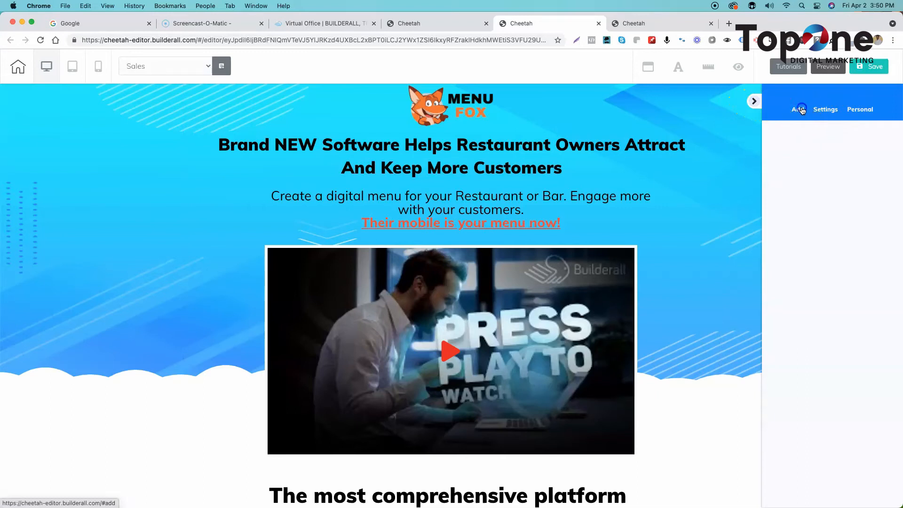
click(861, 111)
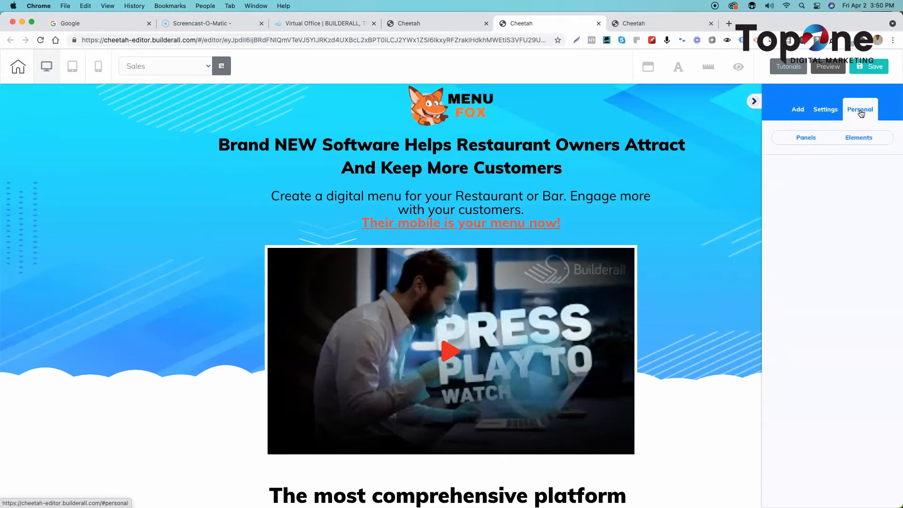
click(855, 137)
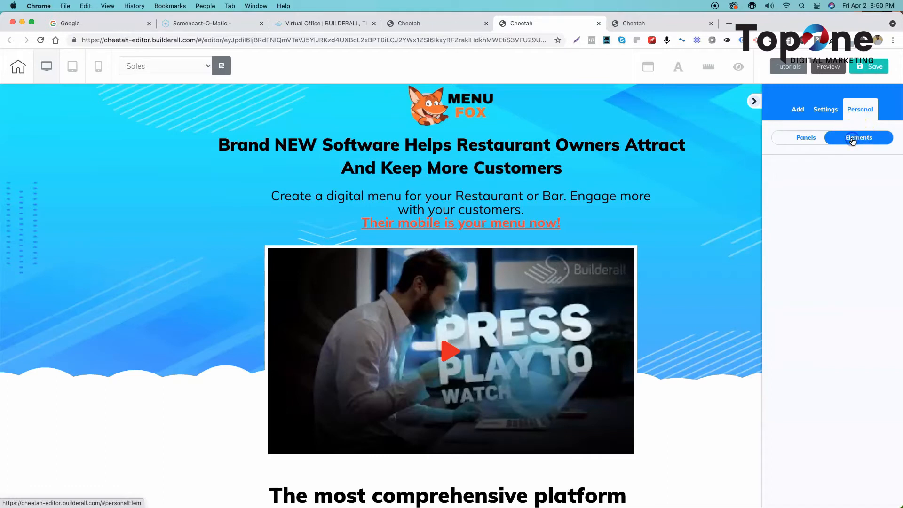
click(861, 139)
click(847, 139)
click(853, 139)
click(853, 141)
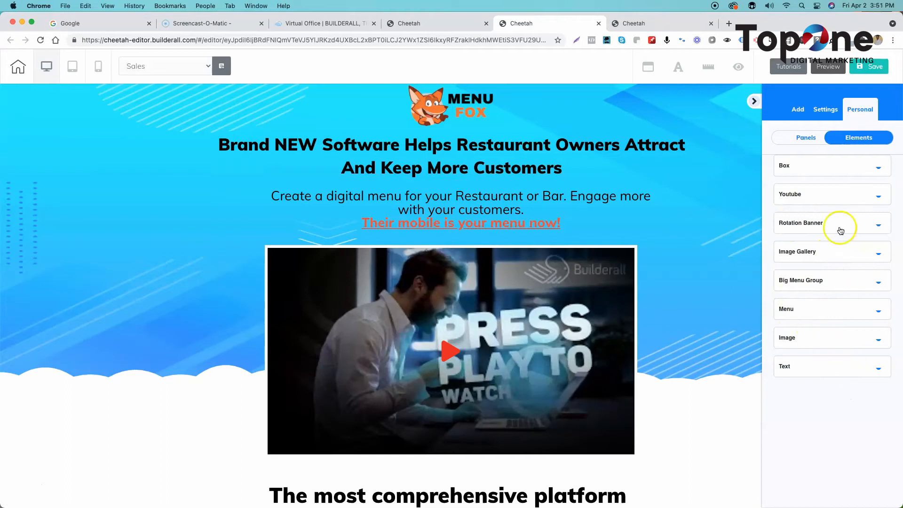
- Expand the Box category of the personal elements and look through the saved boxes
click(819, 173)
click(816, 169)
scroll(829, 264, down, 5)
scroll(832, 254, up, 4)
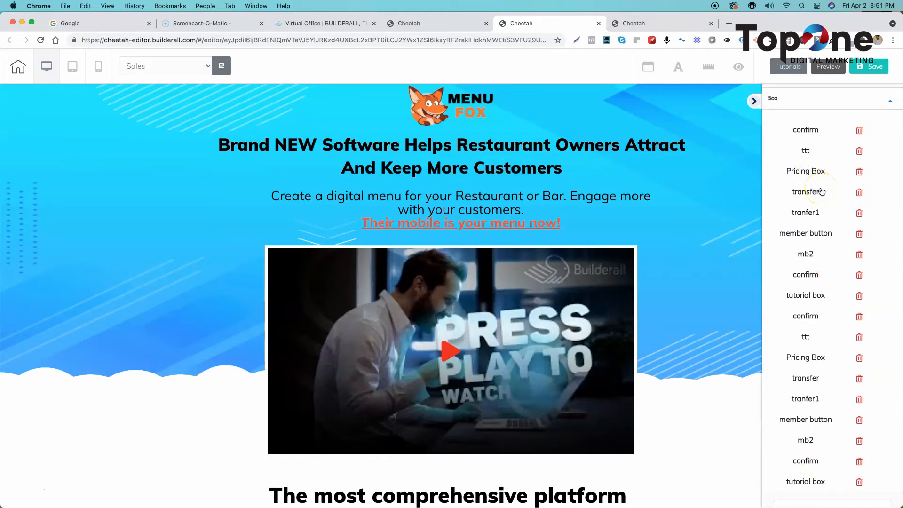
- Place the saved Pricing Box over the lower part of the Sales page's hero section
drag(797, 162, 222, 337)
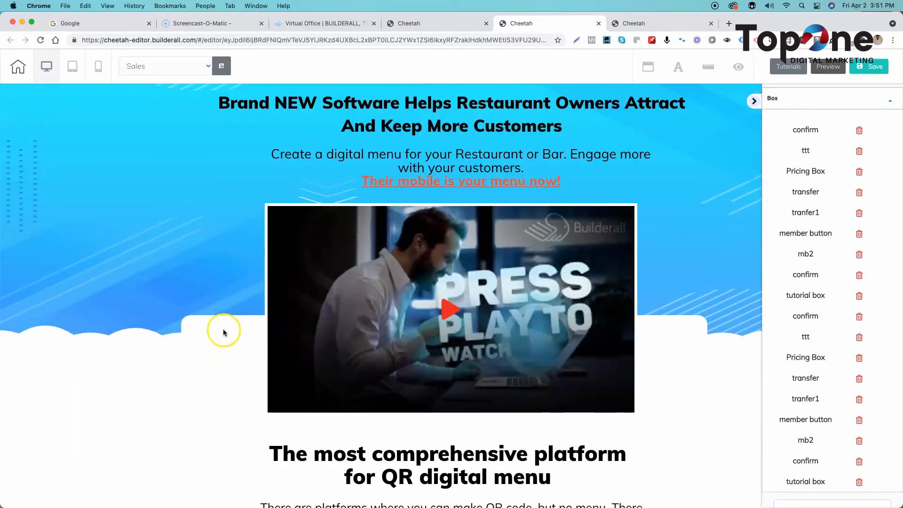
click(173, 294)
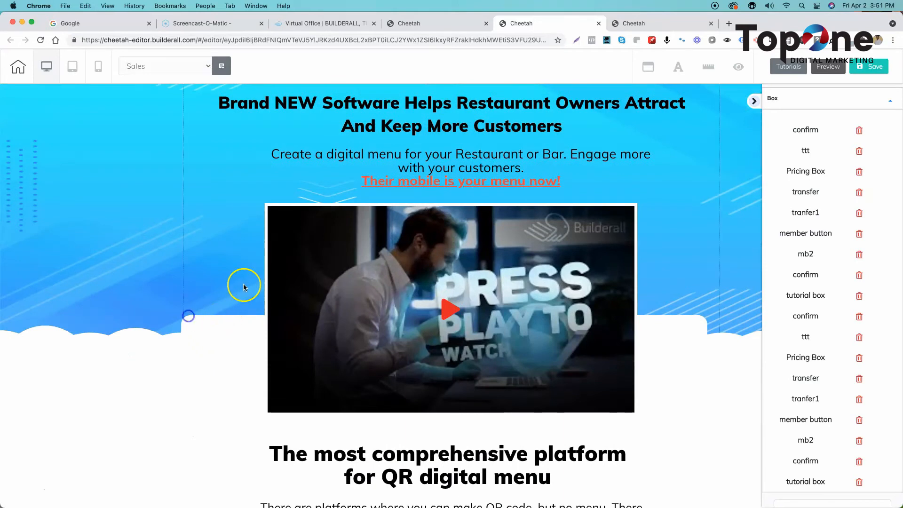
- Add the saved Pricing Box from the personal elements to the blank area beside the product screenshots
scroll(263, 271, down, 10)
scroll(263, 271, up, 8)
scroll(264, 271, down, 9)
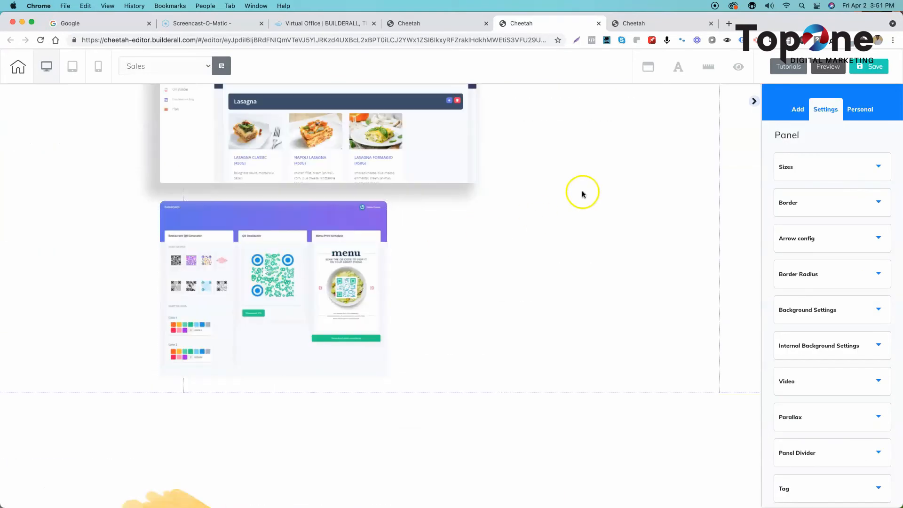
click(860, 138)
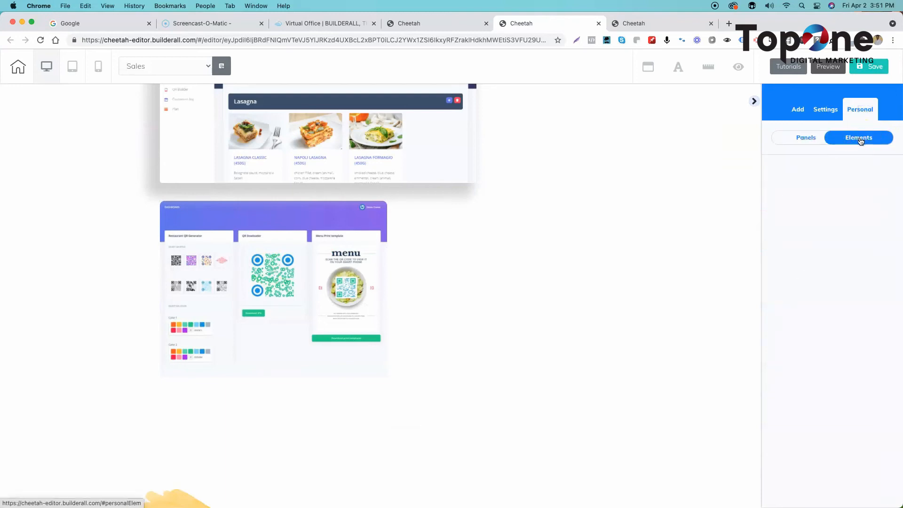
click(817, 169)
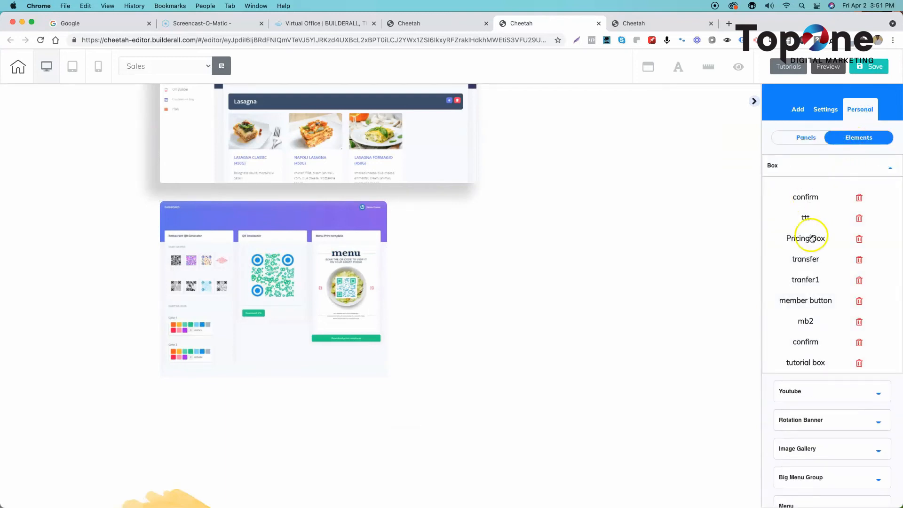
drag(807, 220, 142, 75)
- Add the saved personal panel "tutorial panel" to the Sales page
click(805, 138)
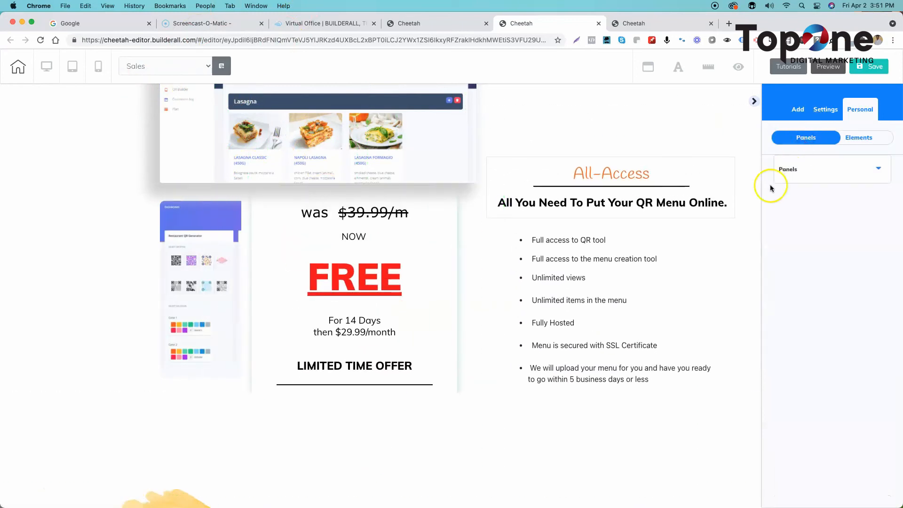
click(806, 165)
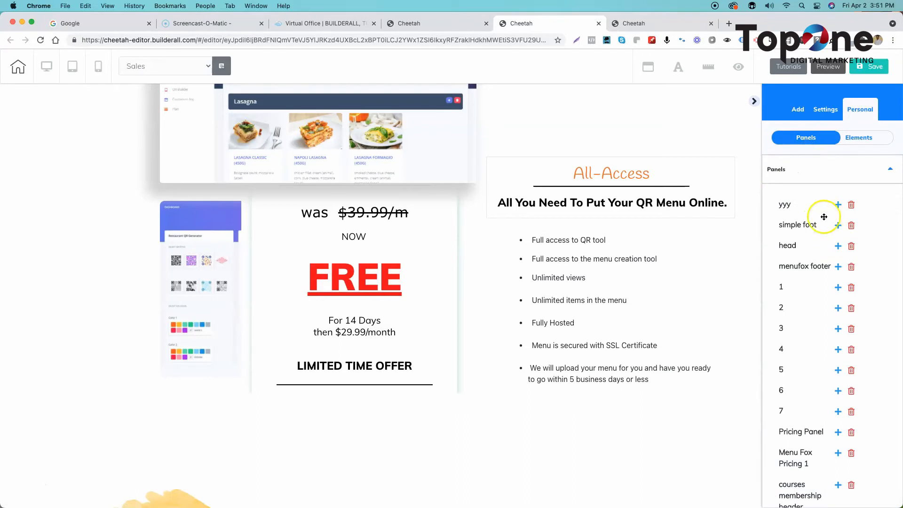
scroll(837, 320, down, 3)
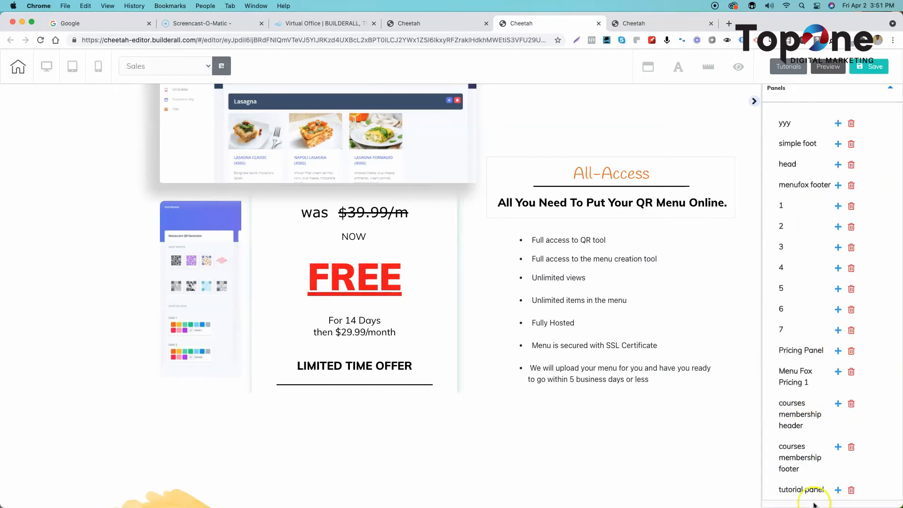
click(838, 491)
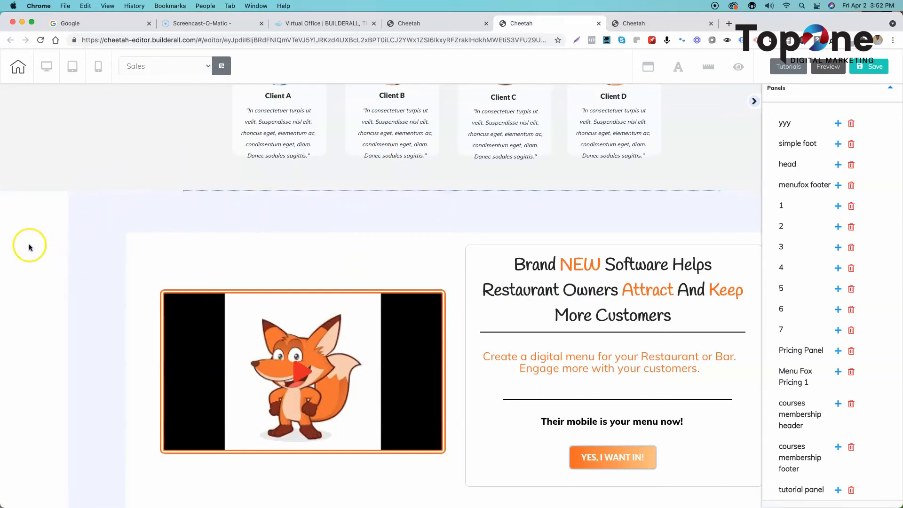
- Open the Move Panels settings of the added tutorial panel with the fox video
click(25, 228)
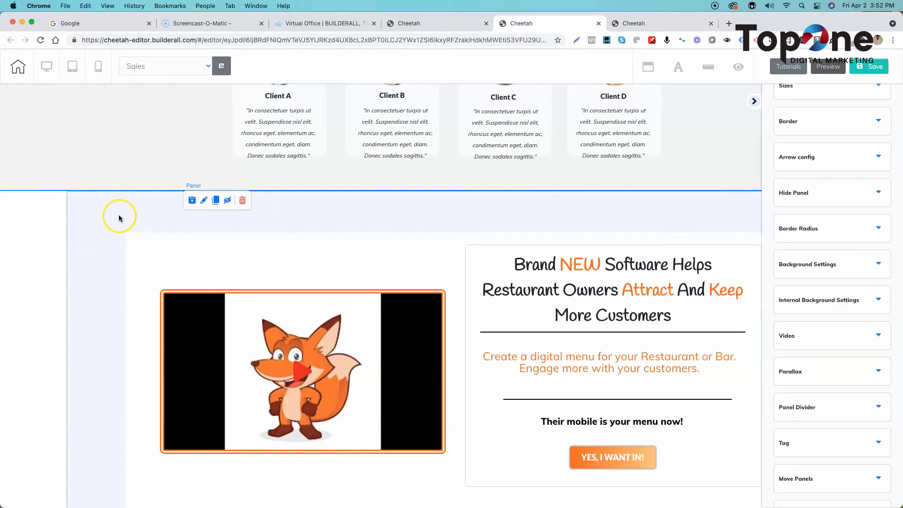
click(41, 231)
click(204, 201)
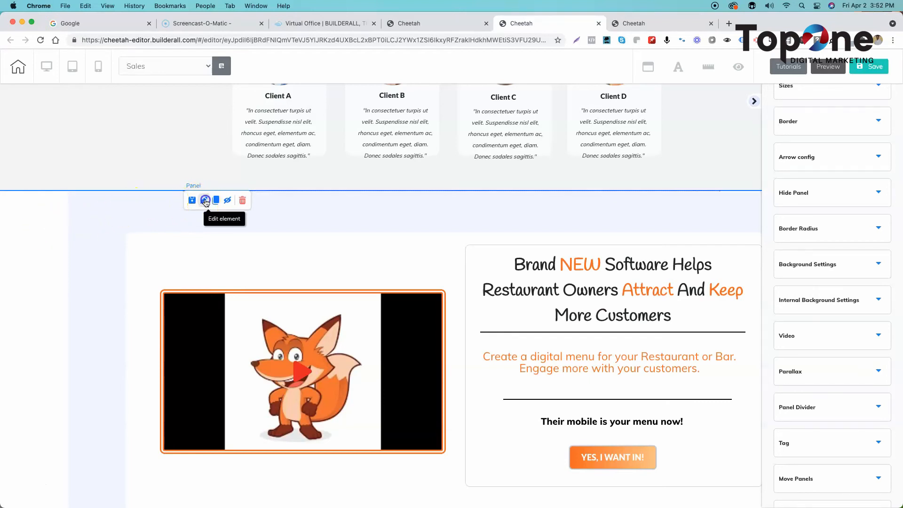
scroll(816, 304, down, 2)
scroll(814, 303, up, 4)
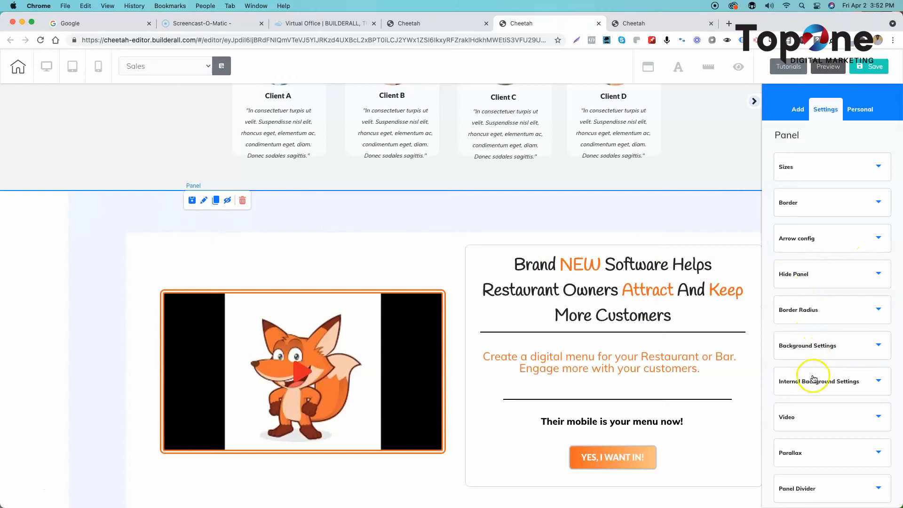
scroll(813, 379, down, 3)
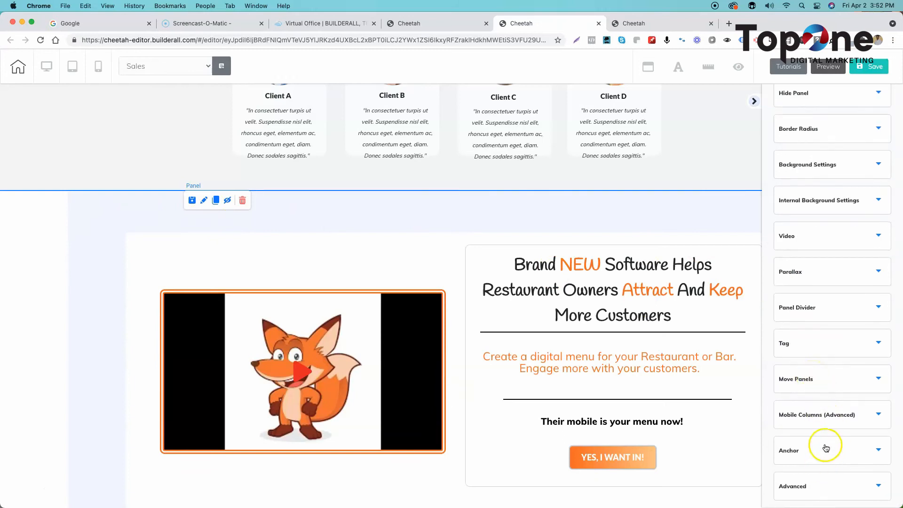
click(812, 380)
scroll(830, 423, down, 4)
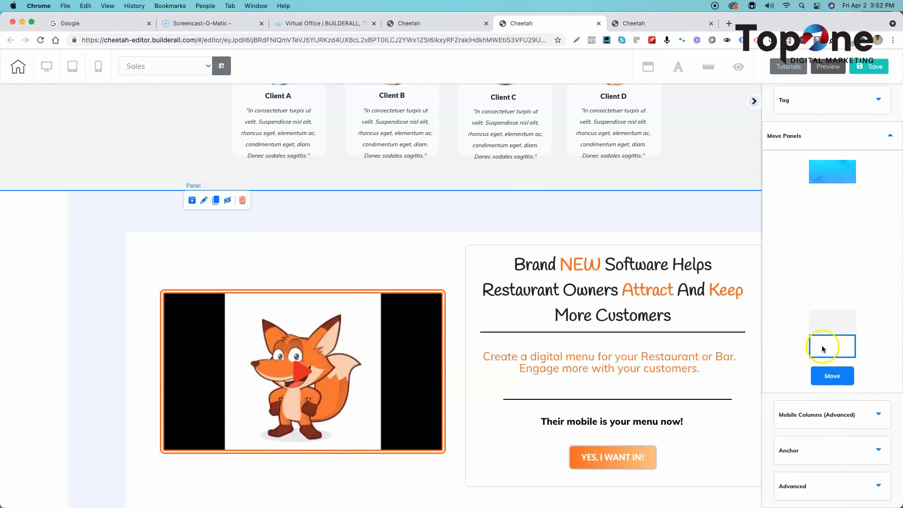
- Move the tutorial panel to the first position above the blue hero panel, and collapse the settings sidebar to view it
scroll(419, 293, down, 2)
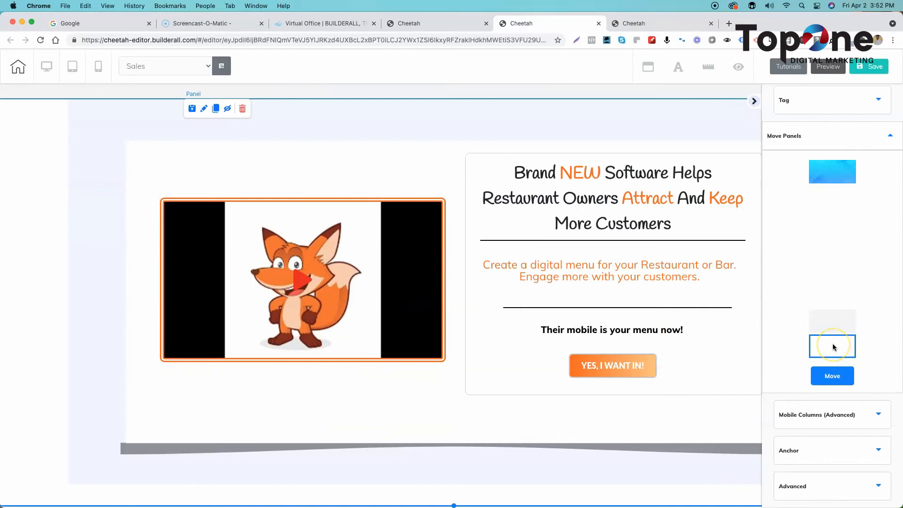
drag(830, 347, 830, 172)
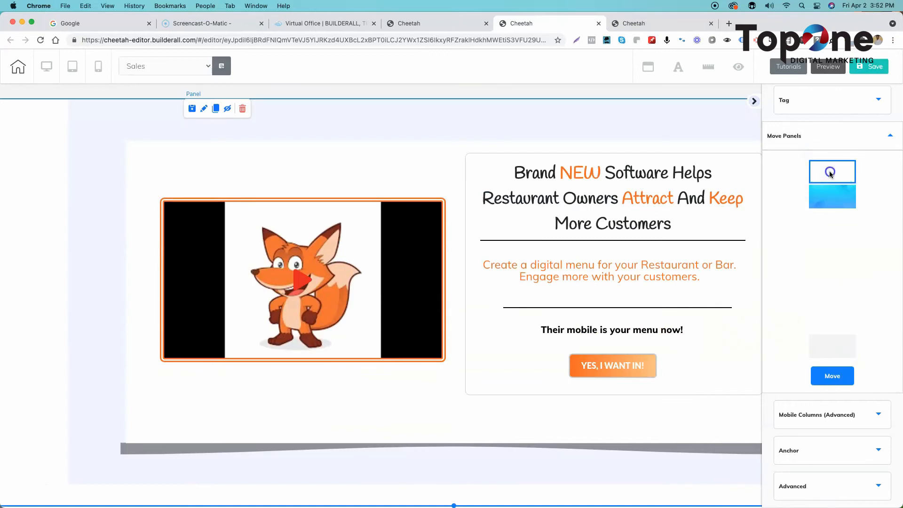
click(825, 375)
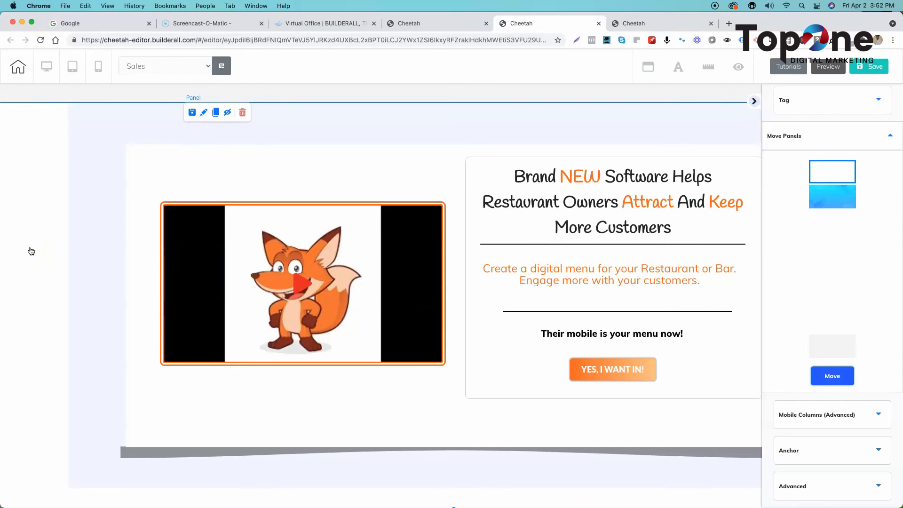
scroll(31, 251, up, 3)
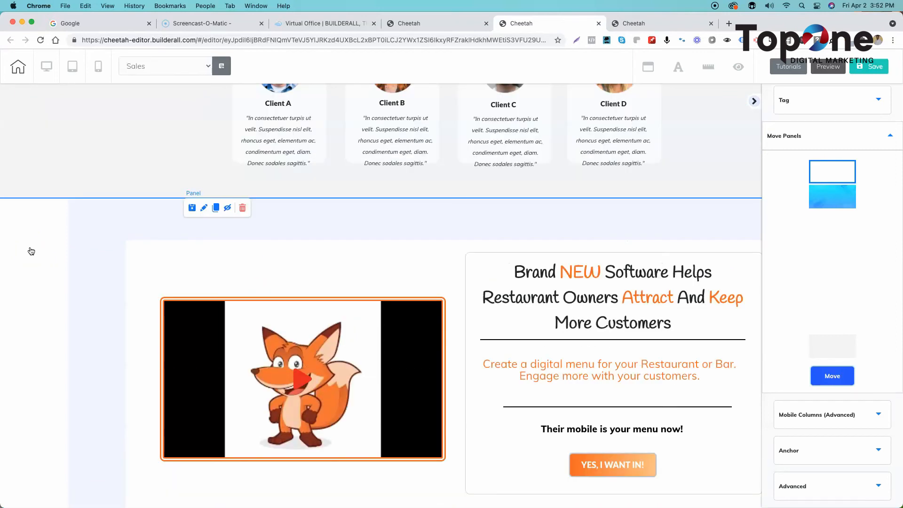
click(832, 375)
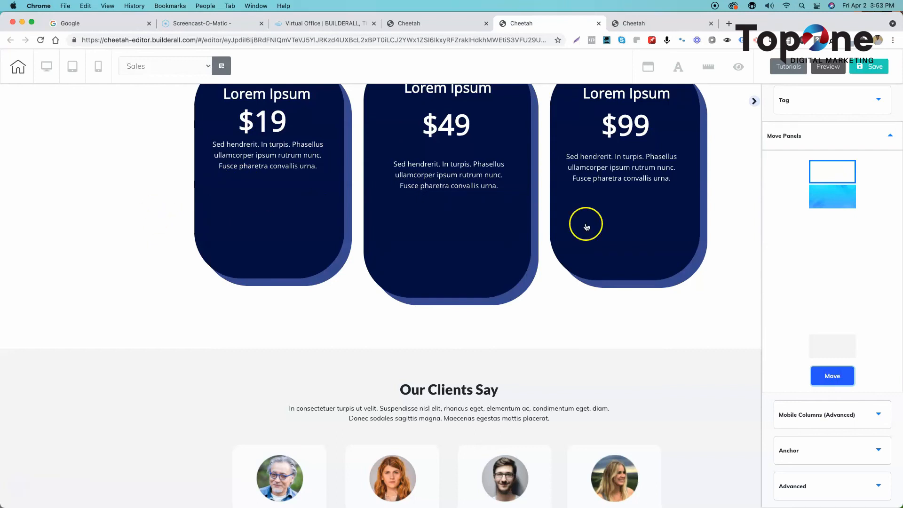
click(754, 102)
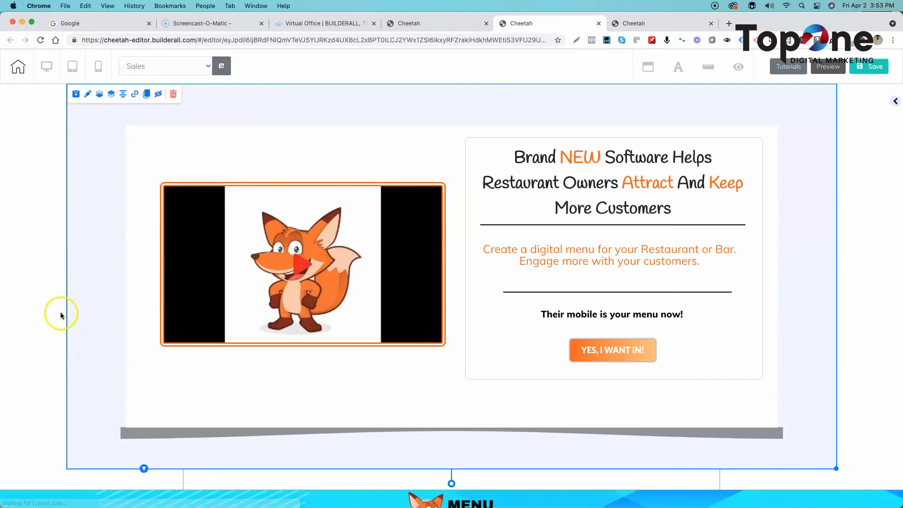